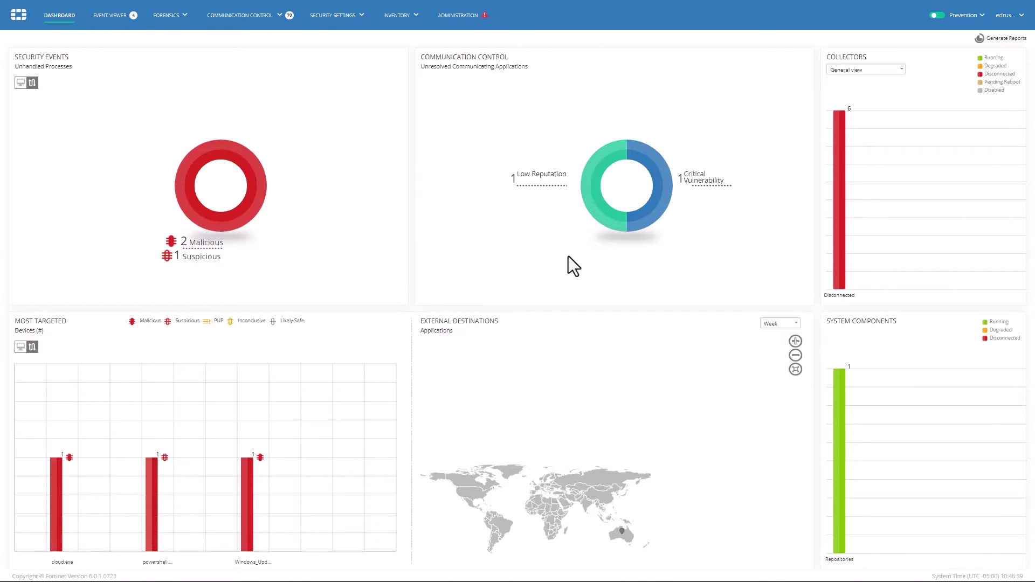
List critical-vulnerability applications, view Chrome 103.0.5060.114 vulnerabilities, and browse inventory categories
{"action": "left_click", "coordinate": [642, 223]}
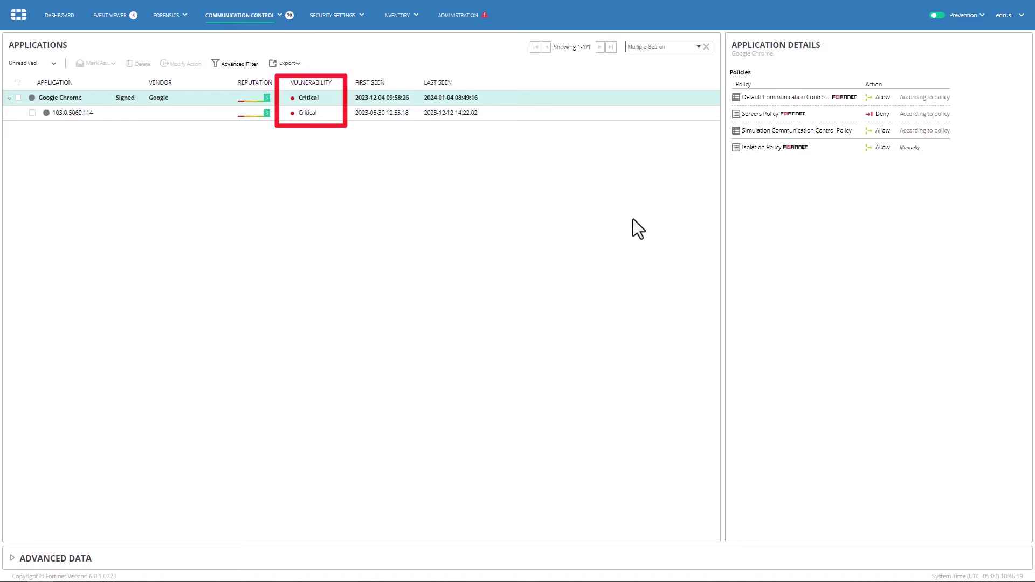
{"action": "left_click", "coordinate": [76, 113]}
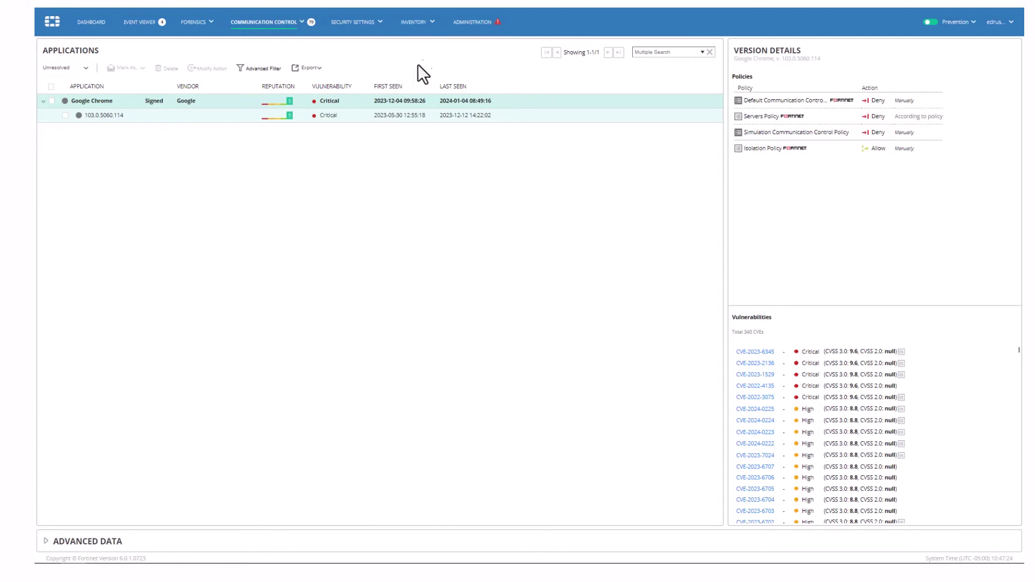
{"action": "left_click", "coordinate": [415, 21]}
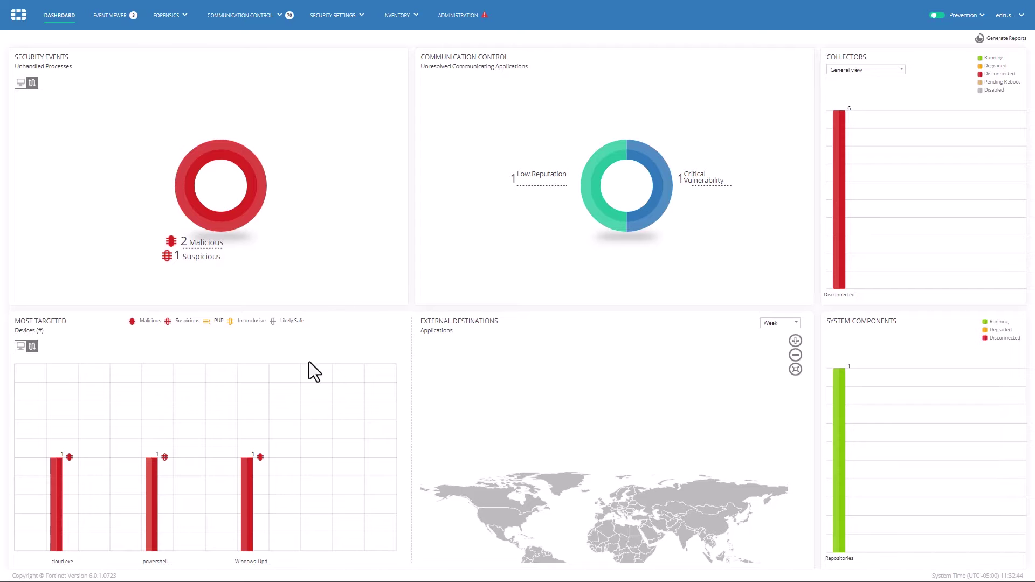
Inspect the malicious Windows_Update.exe and cloud.exe events, including the cloud.exe process graph
{"action": "left_click", "coordinate": [249, 503]}
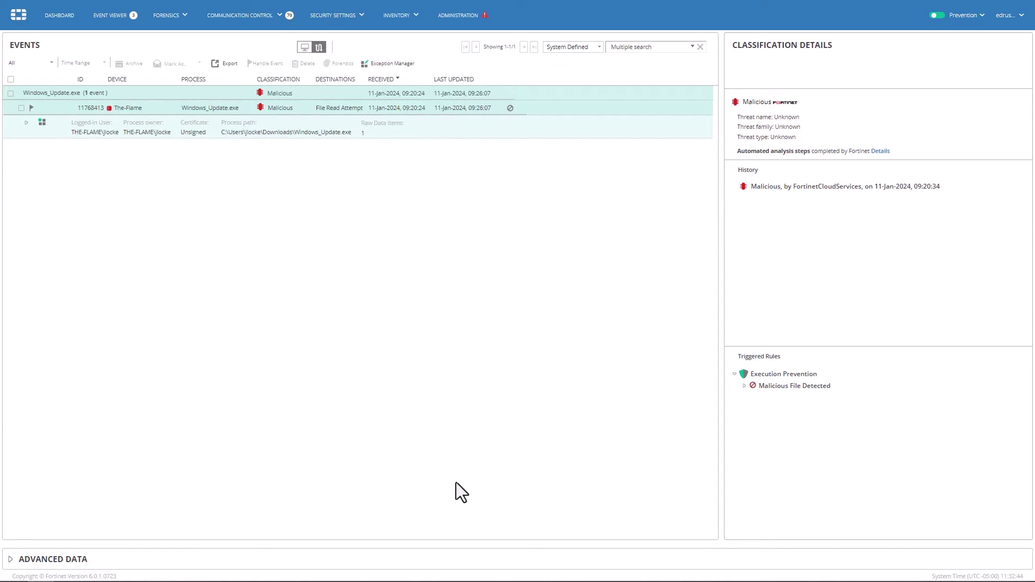
{"action": "left_click", "coordinate": [794, 385]}
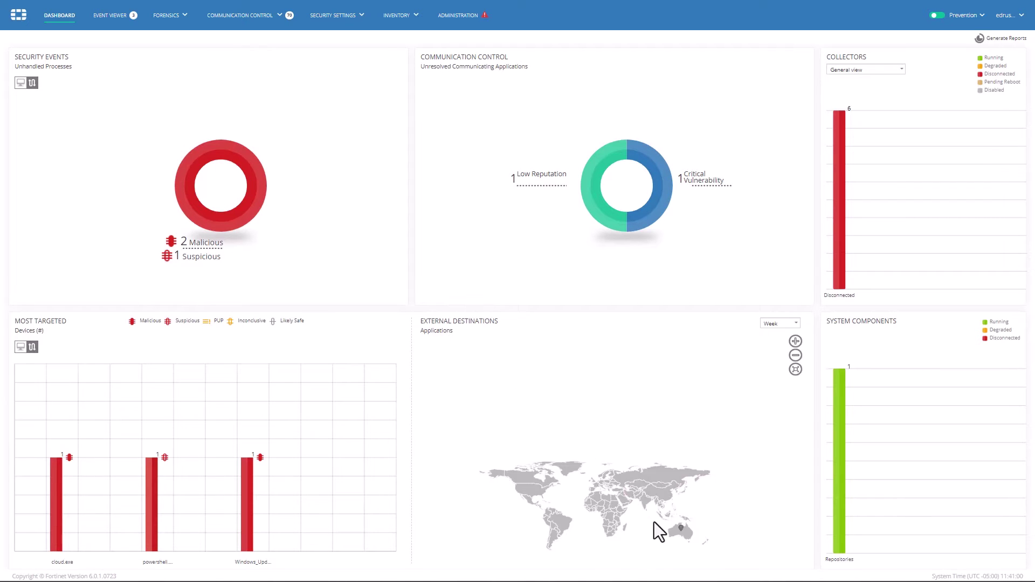
{"action": "mouse_move", "coordinate": [681, 529]}
{"action": "left_click", "coordinate": [680, 529]}
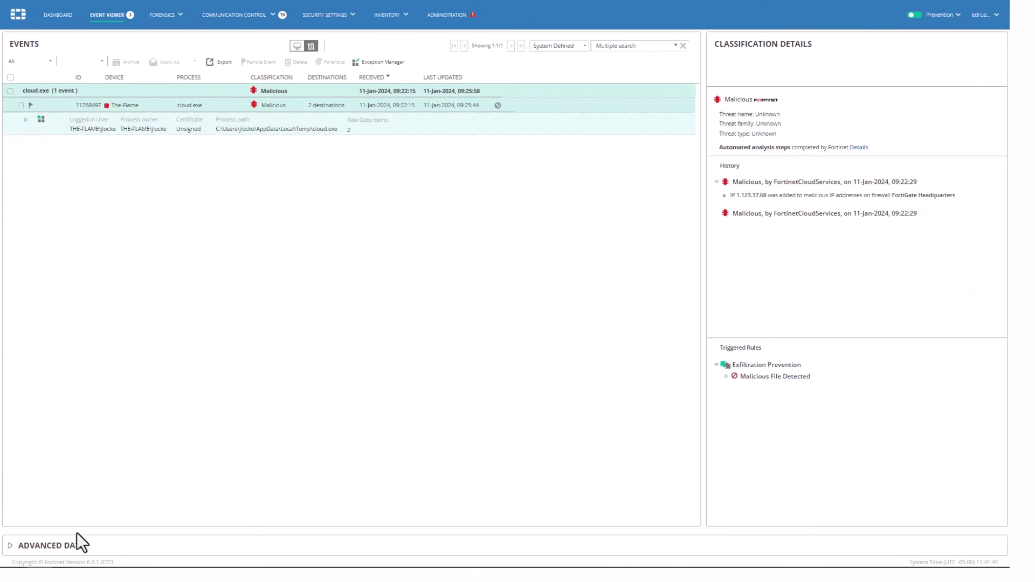
{"action": "left_click", "coordinate": [78, 548]}
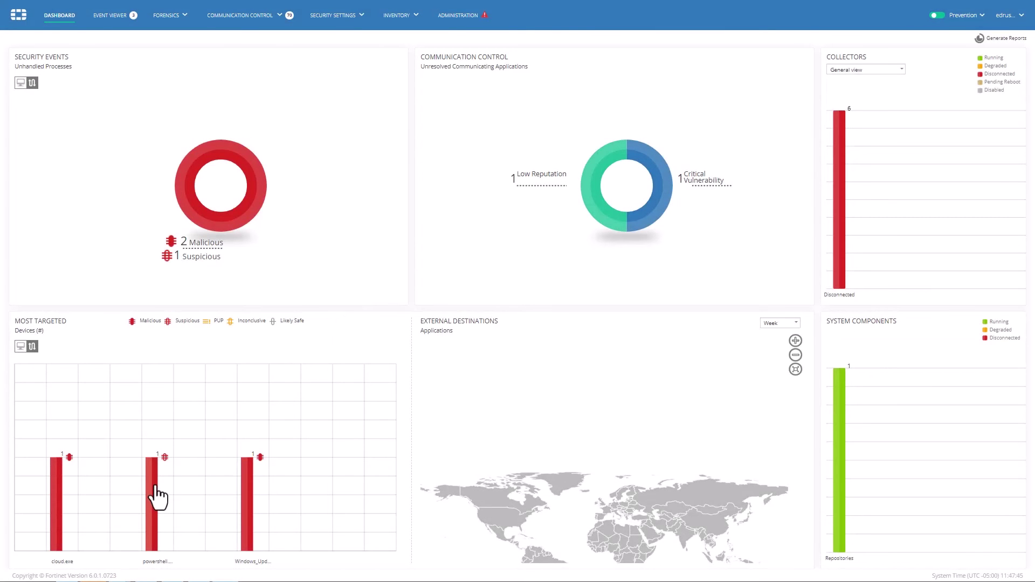
Threat-hunt the powershell.exe event and show its vssadmin backup-deletion process creation details
{"action": "left_click", "coordinate": [156, 488]}
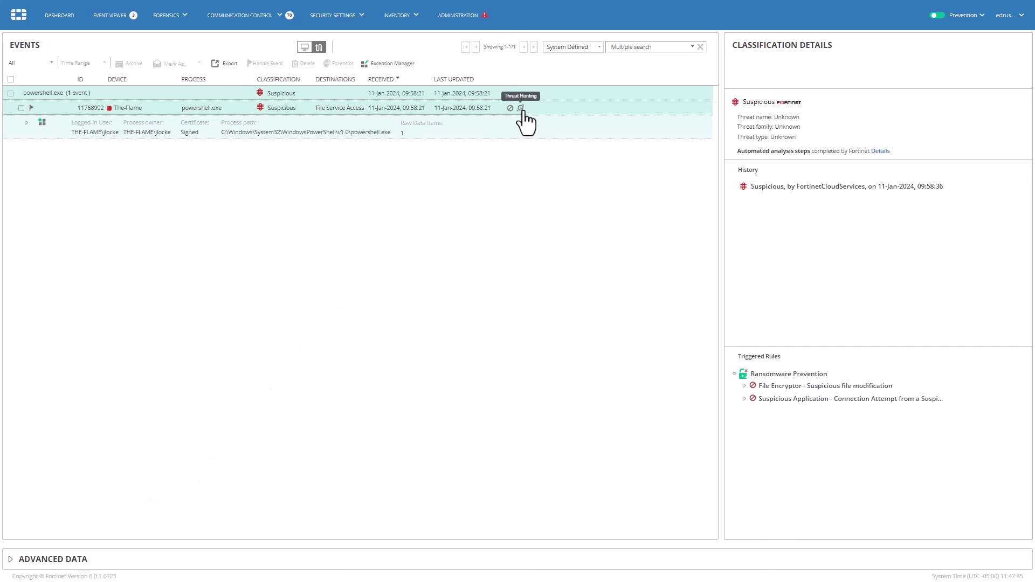
{"action": "left_click", "coordinate": [521, 108]}
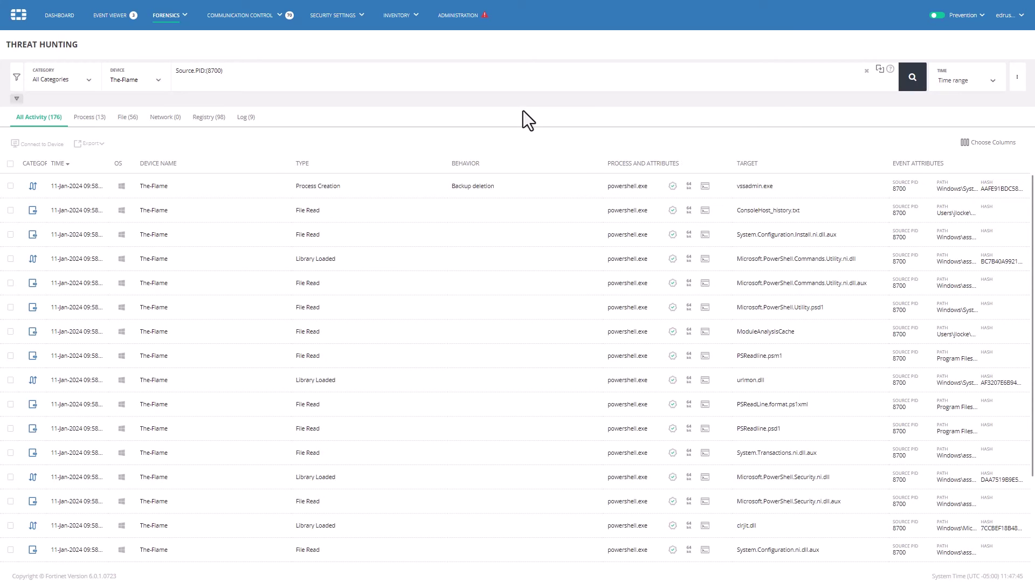
{"action": "left_click", "coordinate": [523, 194]}
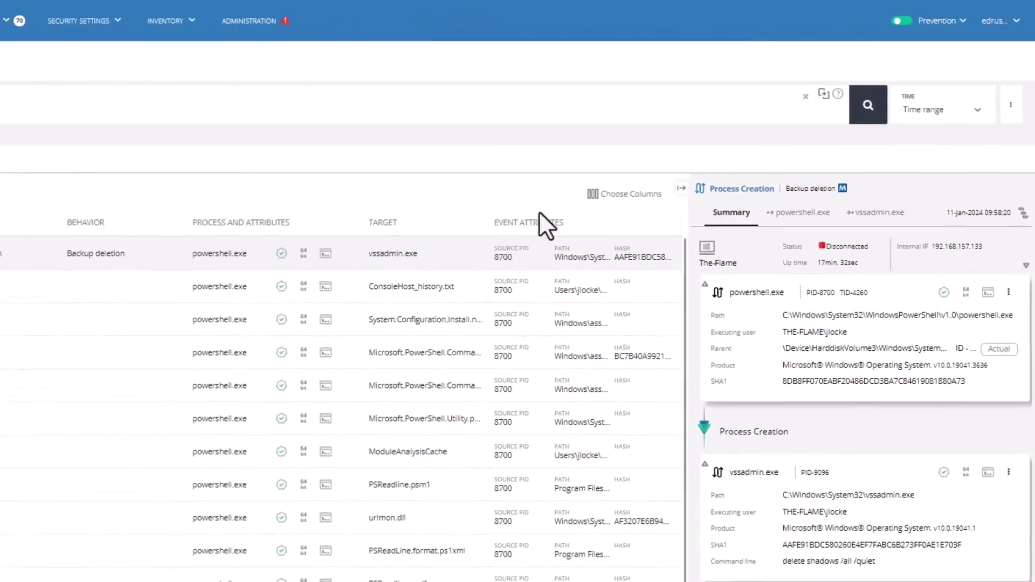